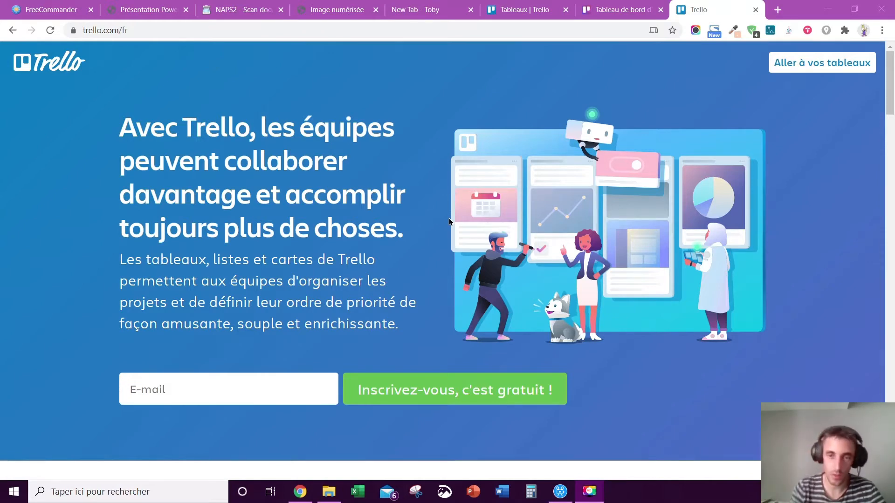
Step: Open the Notre maison board under the JC CJ team and add a new list titled "abandonné"
{"action": "left_click", "coordinate": [529, 11]}
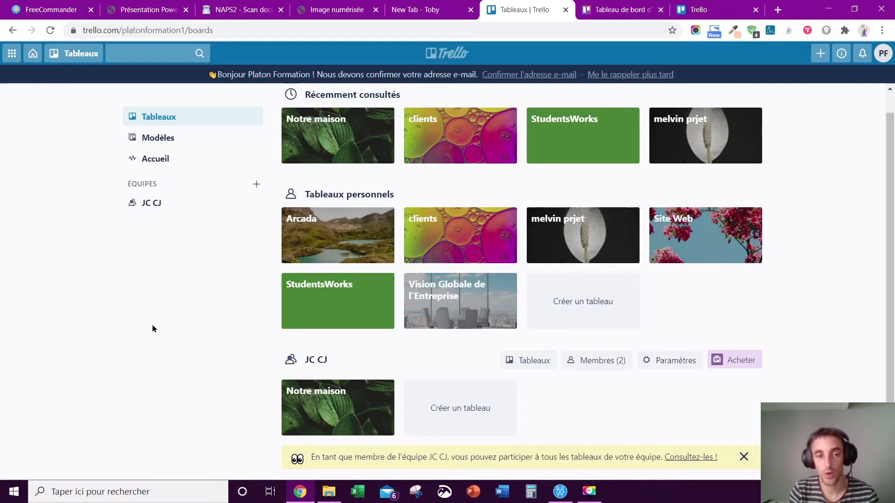
{"action": "left_click", "coordinate": [331, 409]}
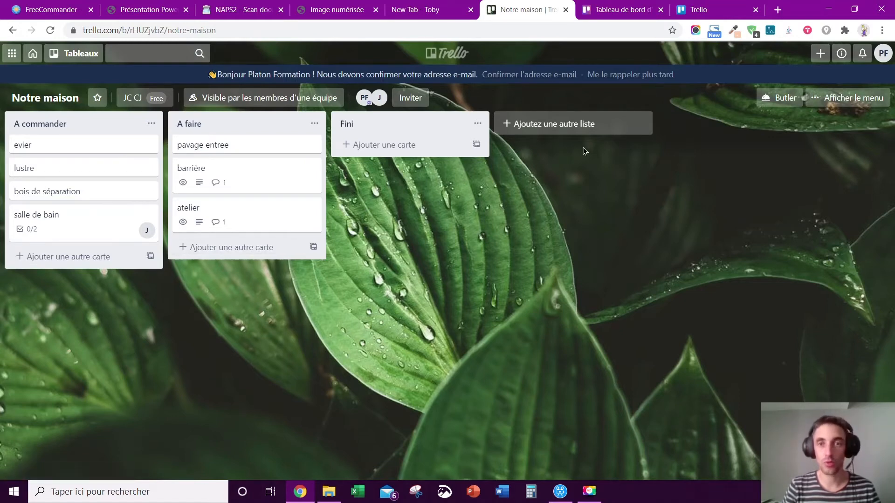
{"action": "left_click", "coordinate": [554, 125]}
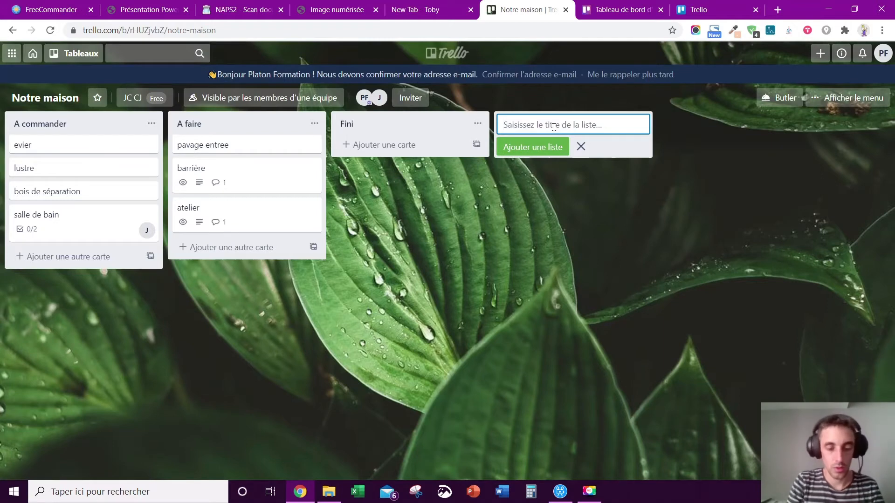
{"action": "type", "text": "a"}
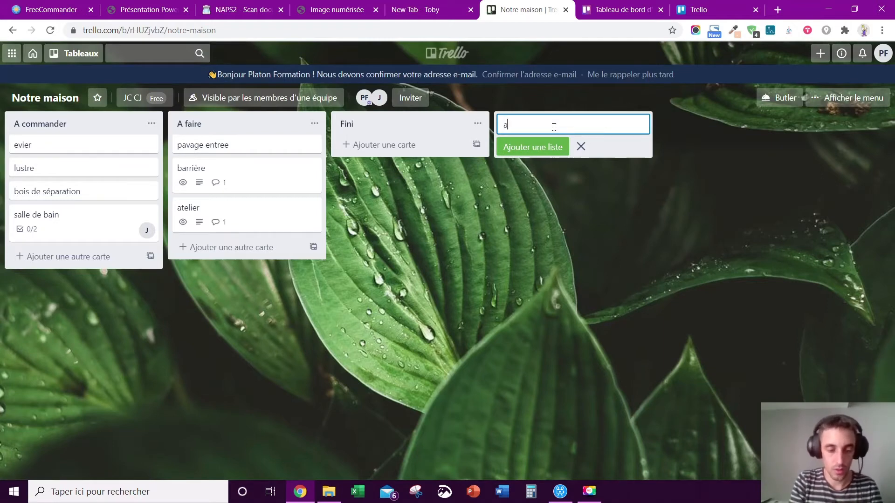
{"action": "type", "text": "bandonné"}
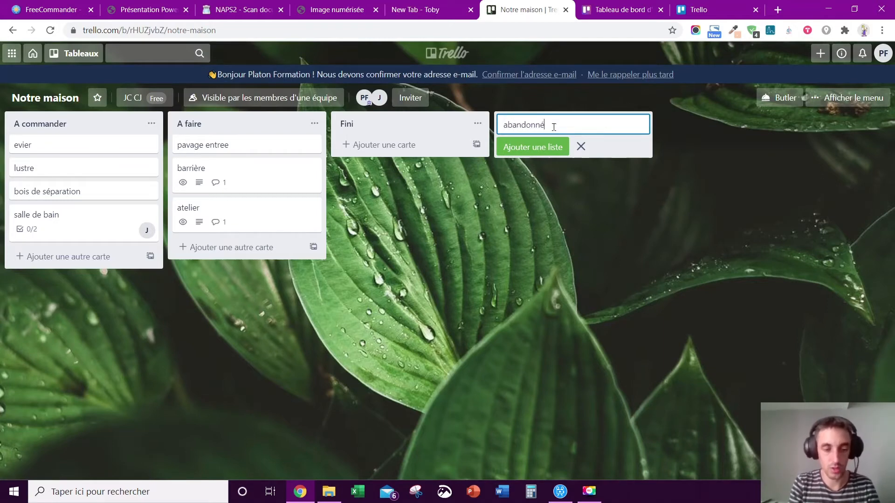
{"action": "key", "text": "Return"}
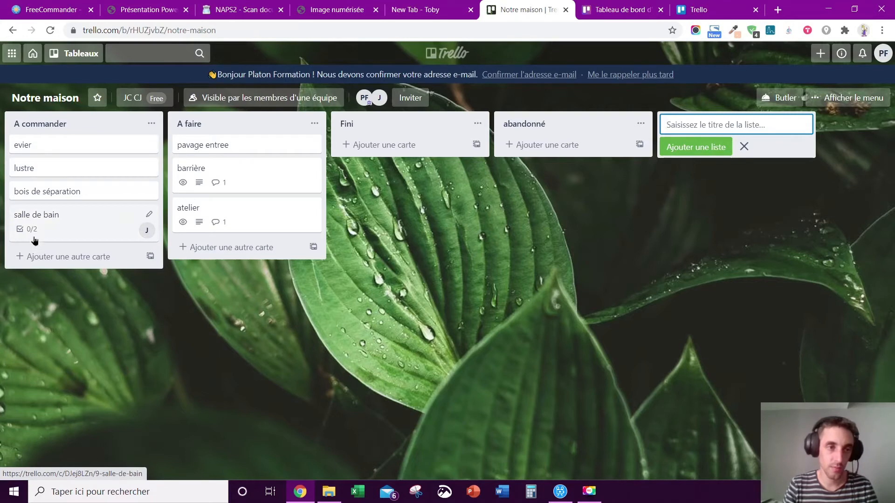
Step: Add a card titled "vernir escalier" to the A commander list
{"action": "left_click", "coordinate": [54, 259]}
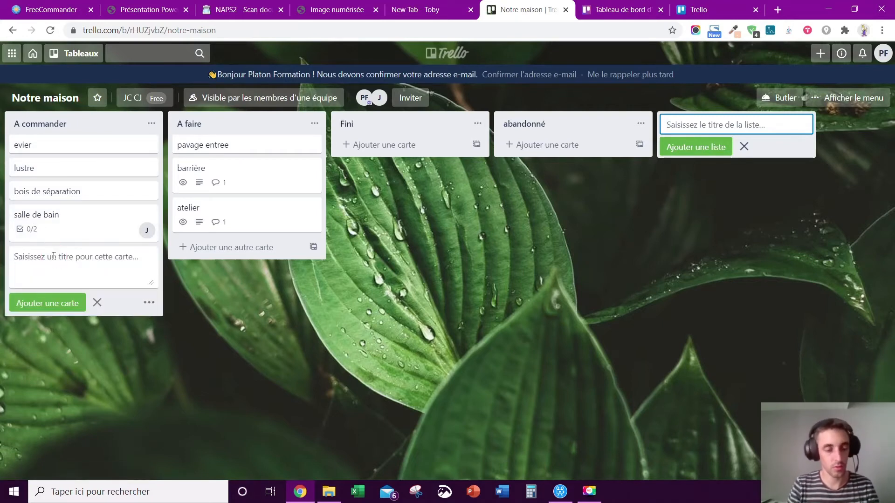
{"action": "type", "text": "ve"}
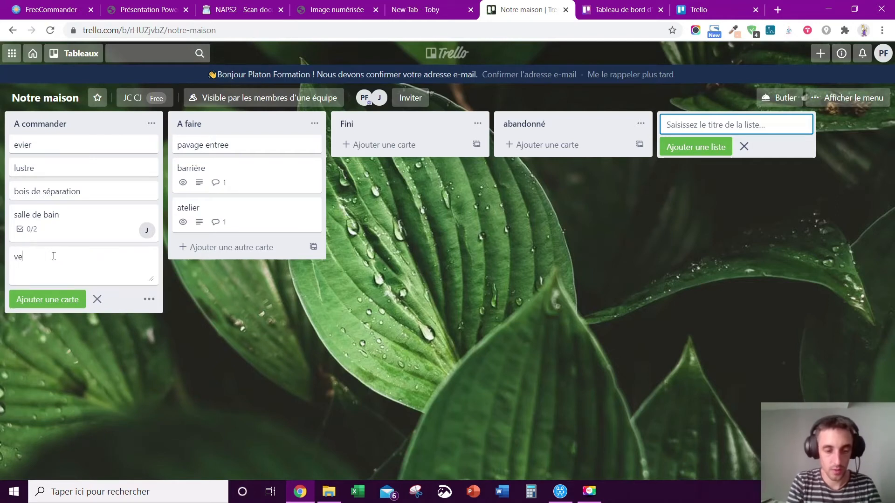
{"action": "type", "text": "rnir esc"}
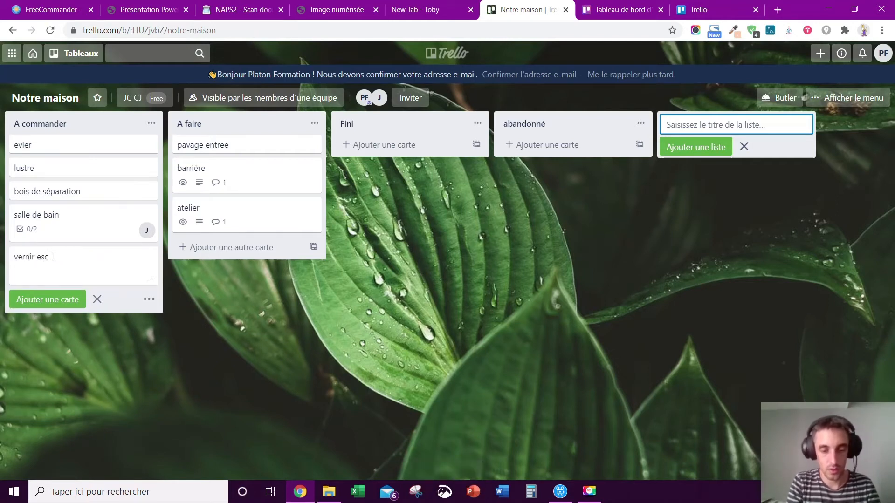
{"action": "type", "text": "alier"}
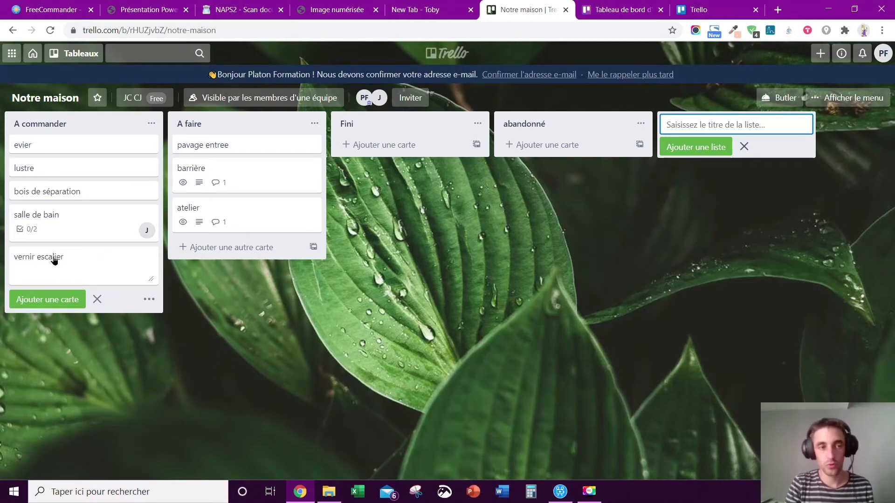
{"action": "key", "text": "Return"}
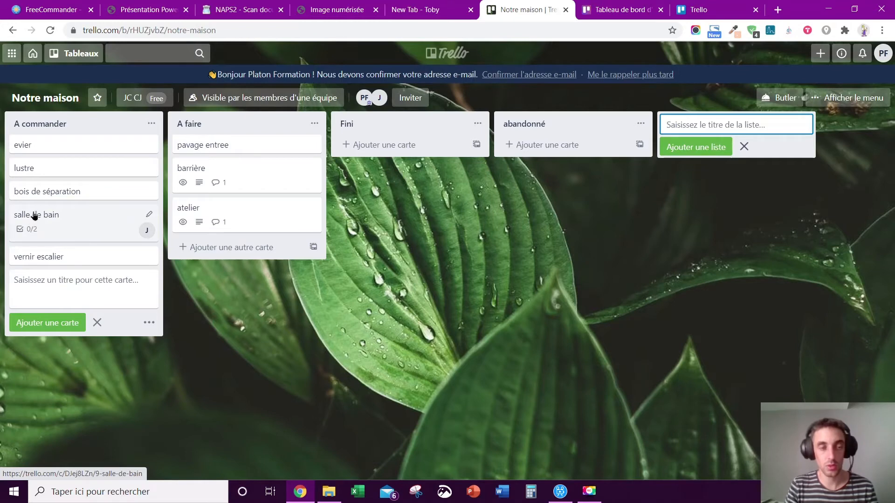
Step: Check off the carrellage item in the salle de bain card's checklist and close the card
{"action": "left_click", "coordinate": [45, 222]}
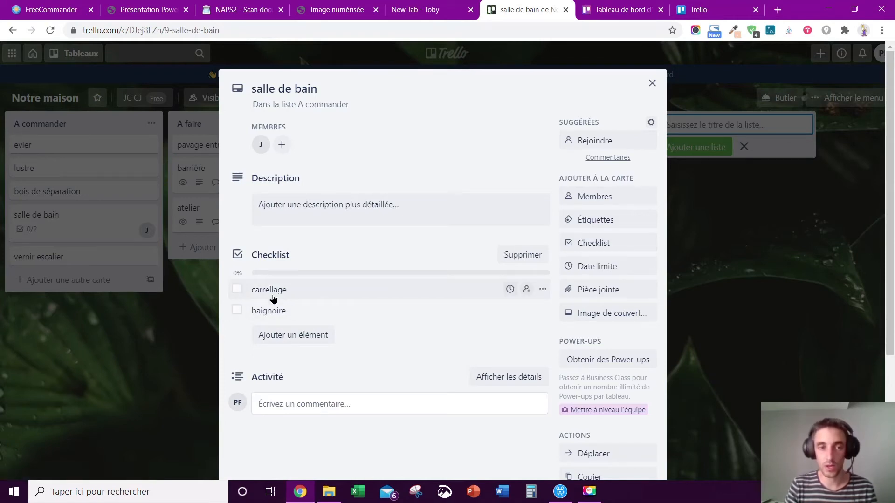
{"action": "left_click", "coordinate": [237, 288]}
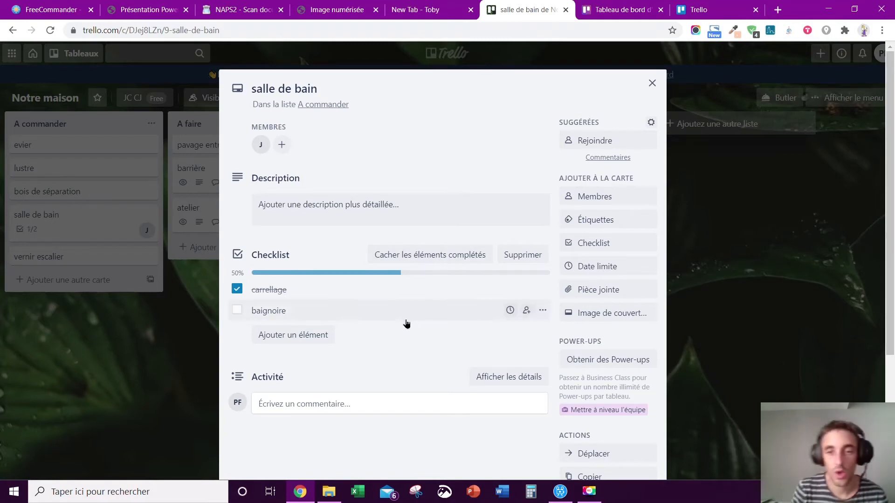
{"action": "scroll", "coordinate": [527, 315], "scroll_direction": "down", "scroll_amount": 1}
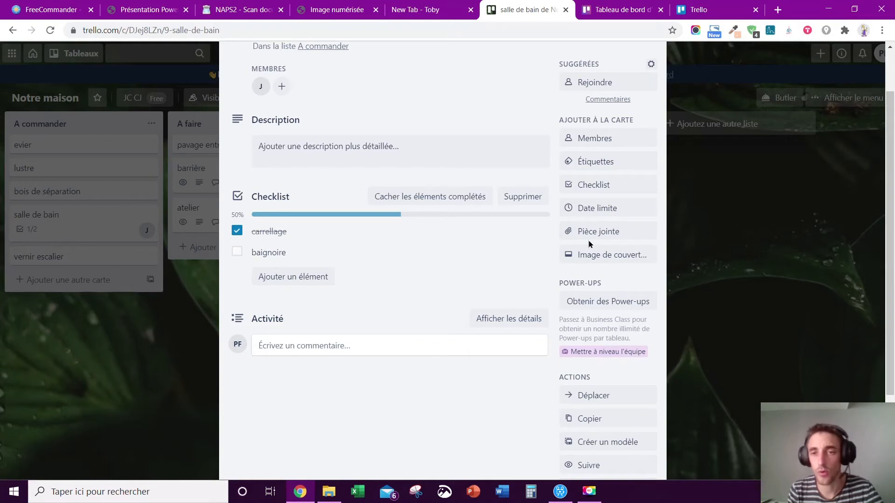
{"action": "mouse_move", "coordinate": [501, 246]}
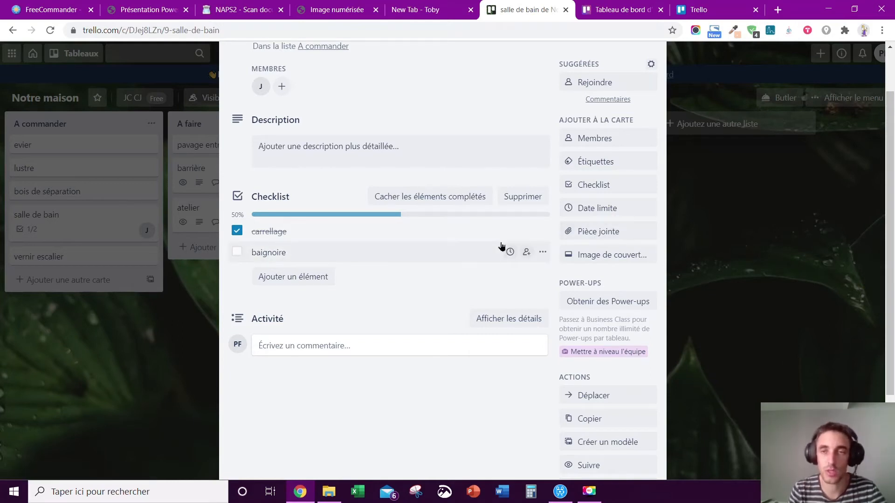
{"action": "scroll", "coordinate": [427, 272], "scroll_direction": "up", "scroll_amount": 1}
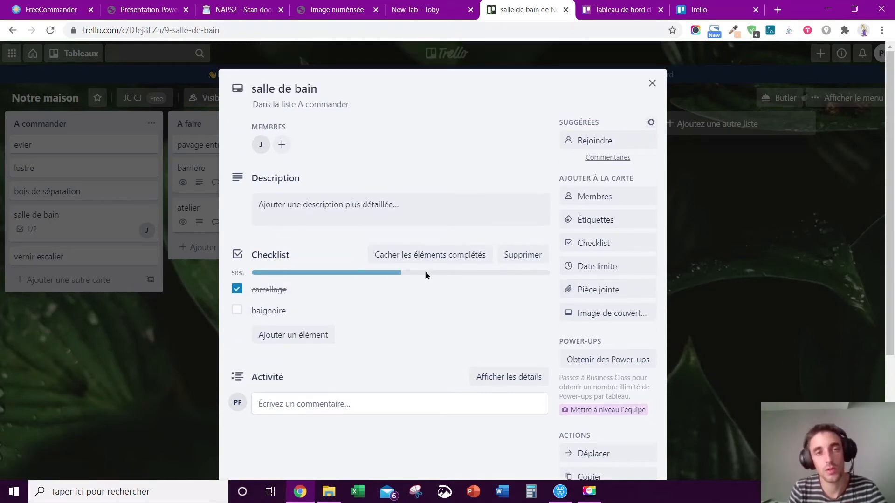
{"action": "left_click", "coordinate": [649, 83]}
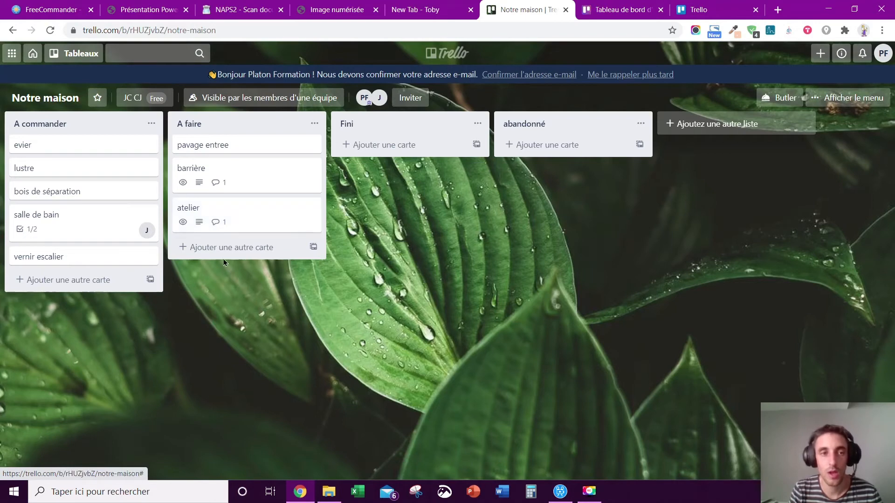
Step: Save the comment "fin aout : dois intervenir debut septembre" on the barrière card in the A faire list
{"action": "left_click", "coordinate": [188, 170]}
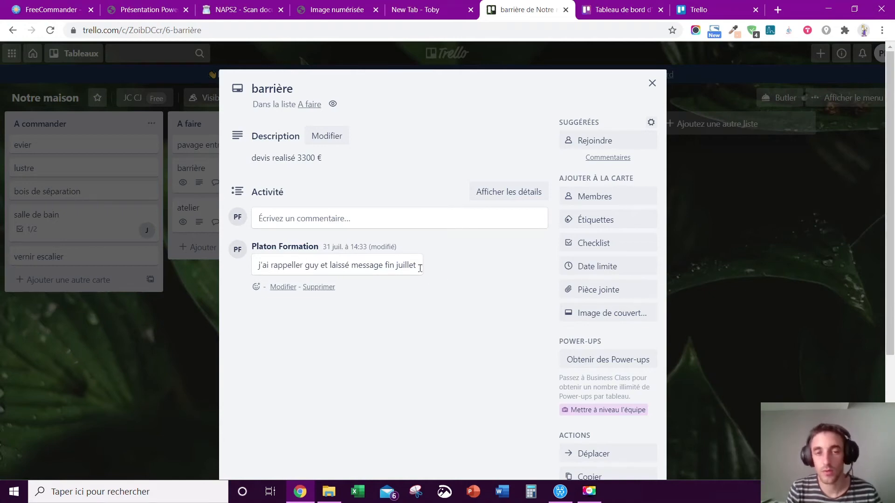
{"action": "left_click", "coordinate": [288, 219]}
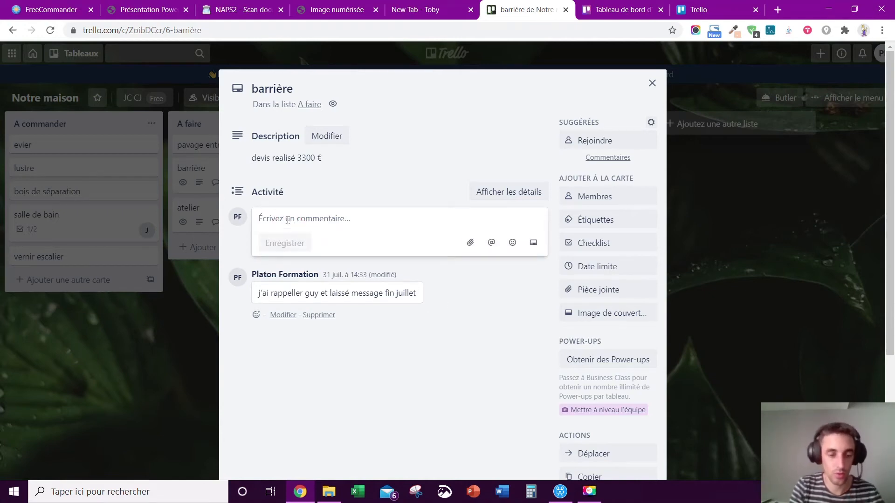
{"action": "type", "text": "fin aout"}
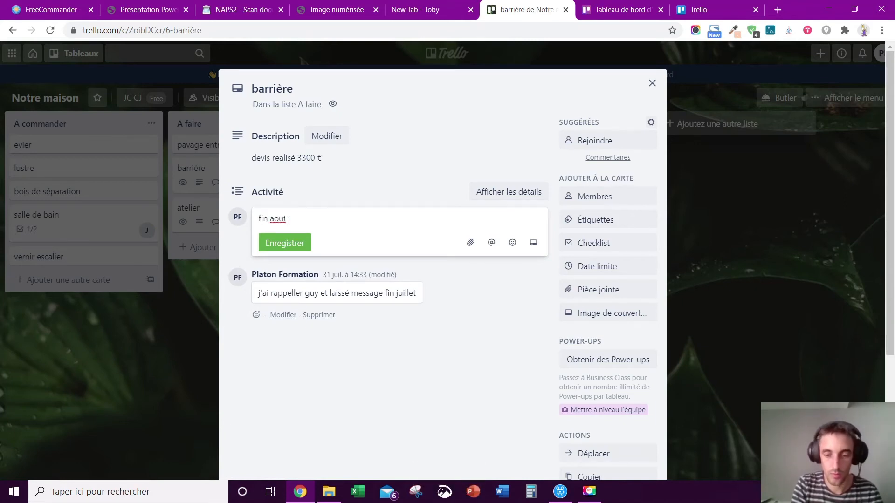
{"action": "type", "text": " : dois "}
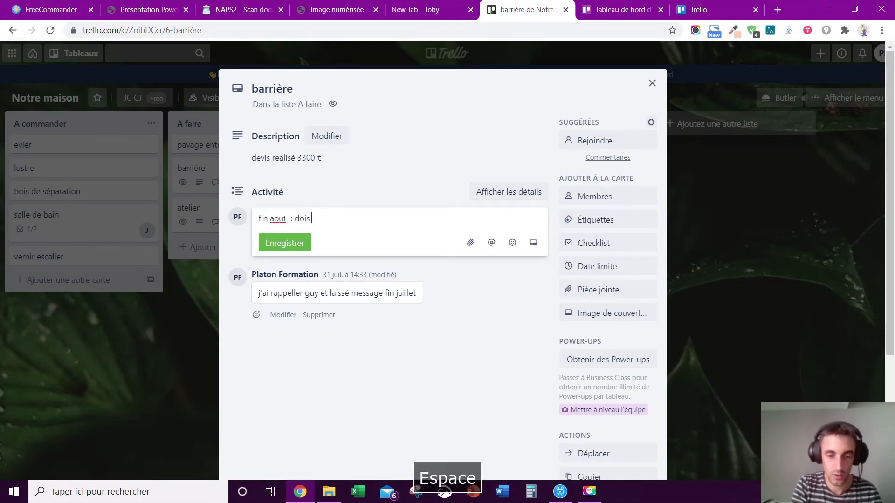
{"action": "type", "text": "interven"}
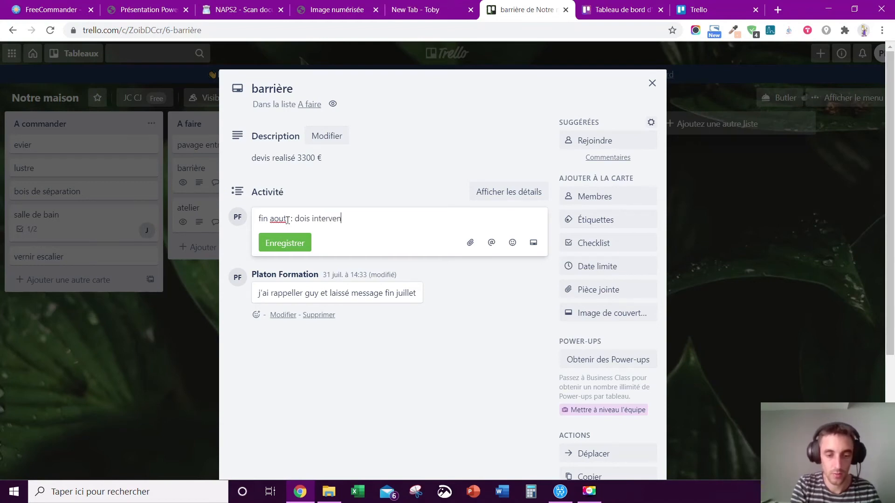
{"action": "type", "text": "ir debut "}
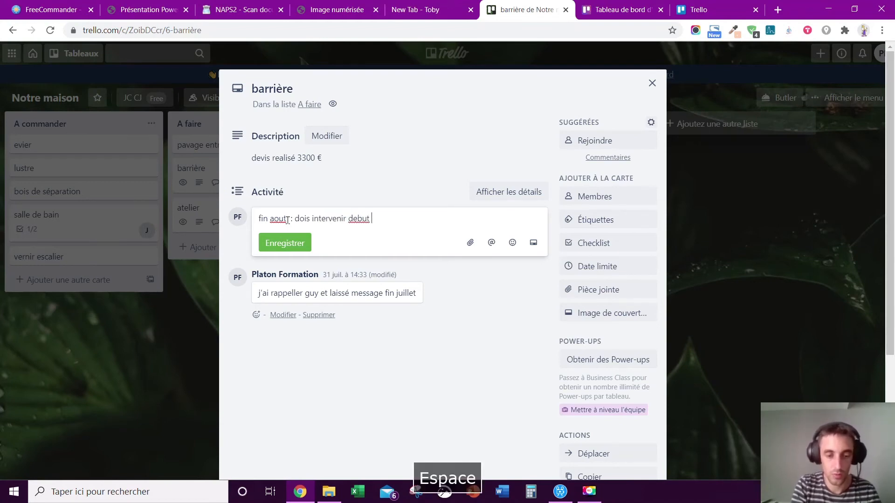
{"action": "type", "text": "septembre"}
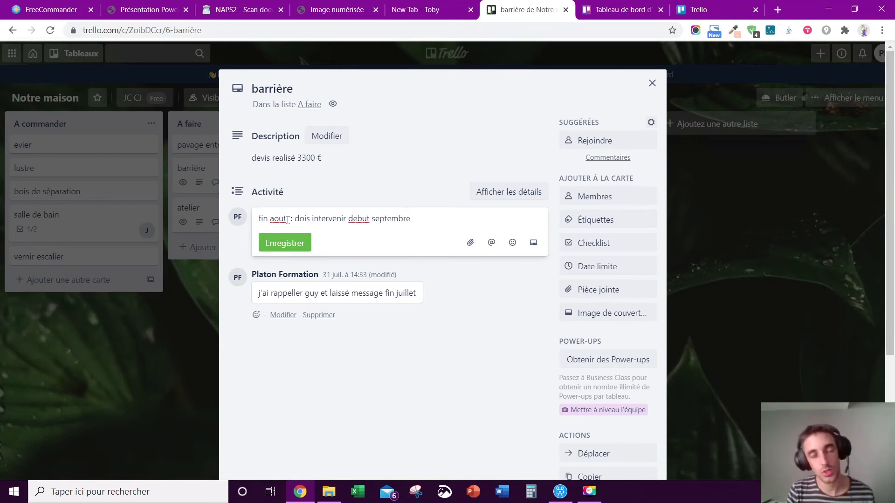
{"action": "left_click", "coordinate": [286, 242]}
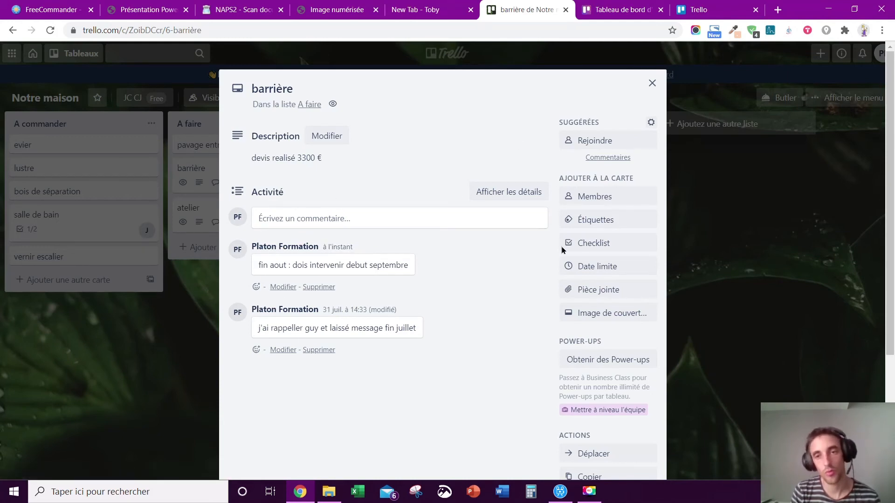
Step: Look at the due date options of the barrière card without saving a date, and close the card
{"action": "left_click", "coordinate": [583, 244]}
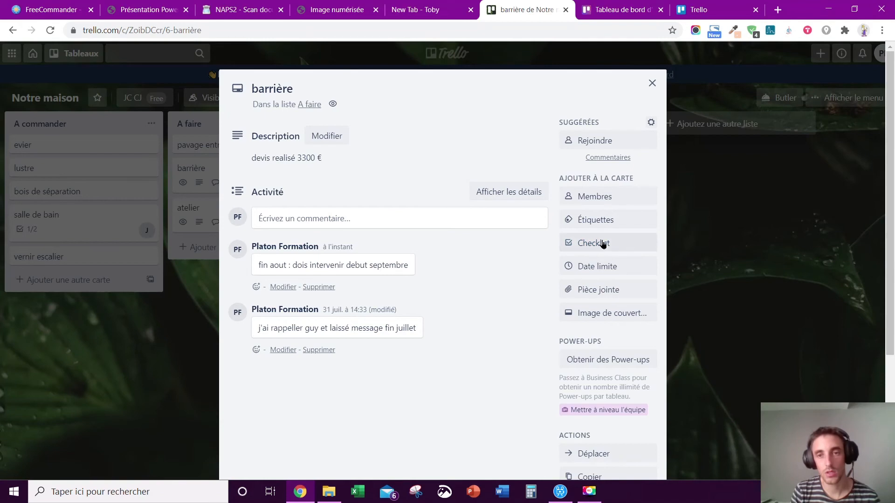
{"action": "left_click", "coordinate": [595, 265]}
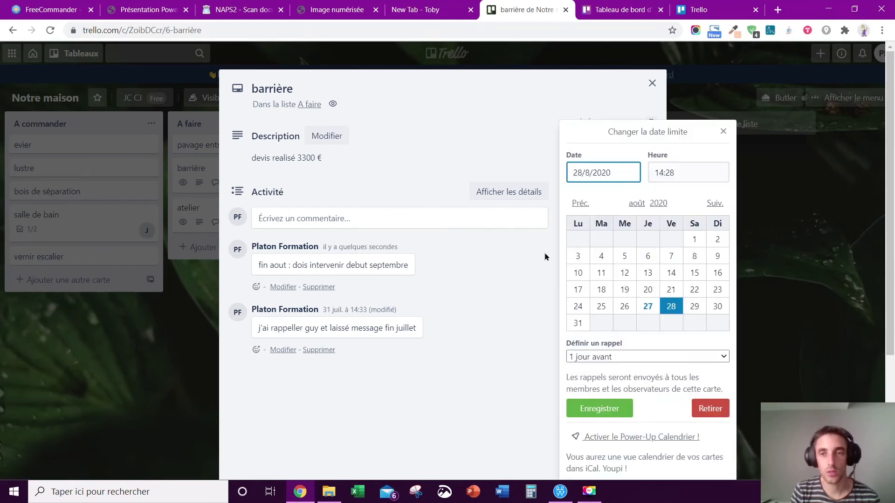
{"action": "left_click", "coordinate": [723, 132]}
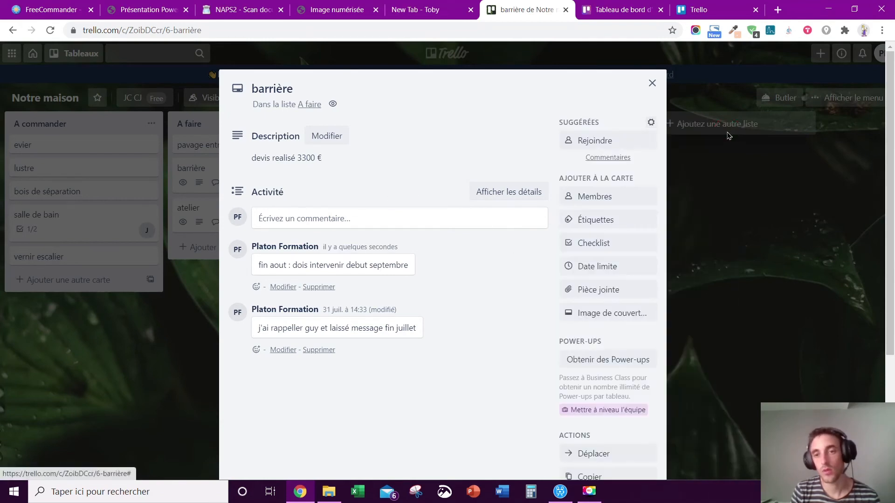
{"action": "left_click", "coordinate": [653, 84]}
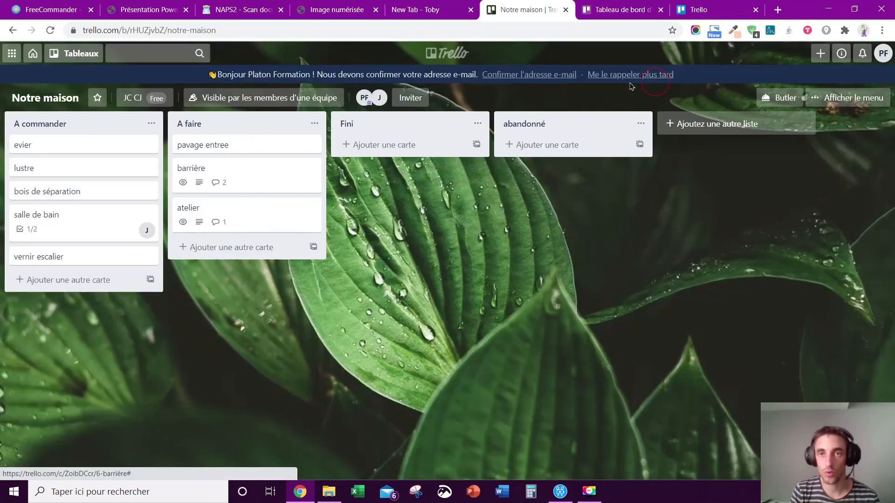
Step: View the Tableau de bord d'équipe template board and return to the Notre maison board
{"action": "left_click", "coordinate": [590, 10]}
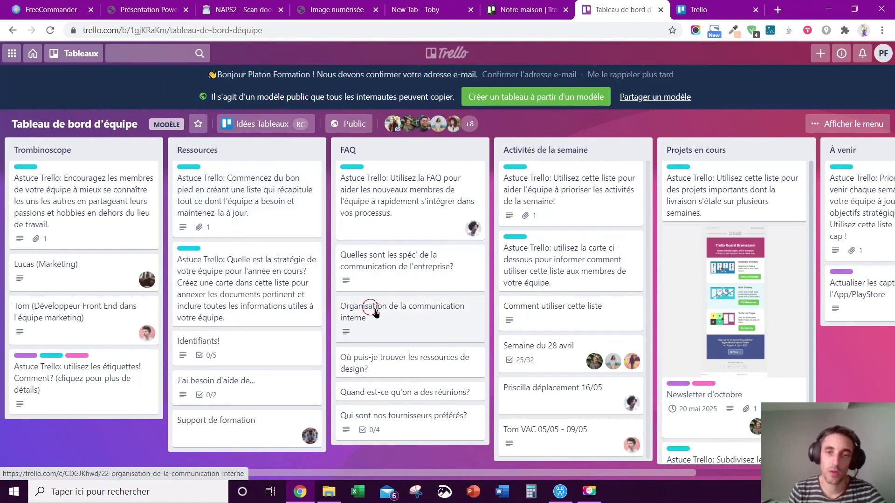
{"action": "left_click", "coordinate": [521, 10]}
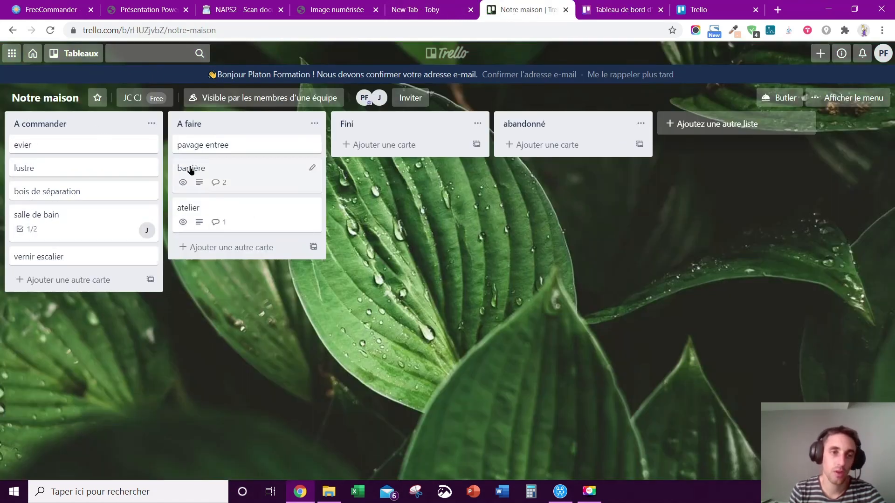
Step: Move the barrière and atelier cards from A faire to the Fini list and return both to A faire
{"action": "left_click_drag", "start_coordinate": [196, 176], "coordinate": [369, 160]}
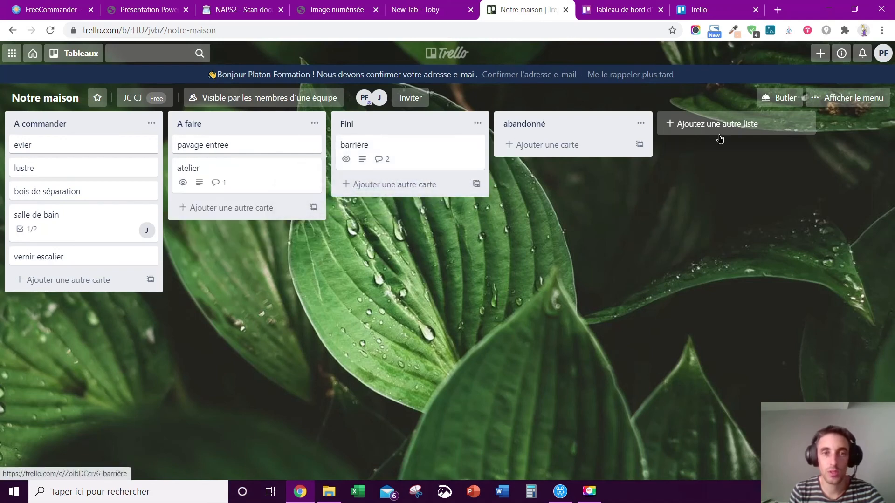
{"action": "left_click_drag", "start_coordinate": [212, 169], "coordinate": [369, 183]}
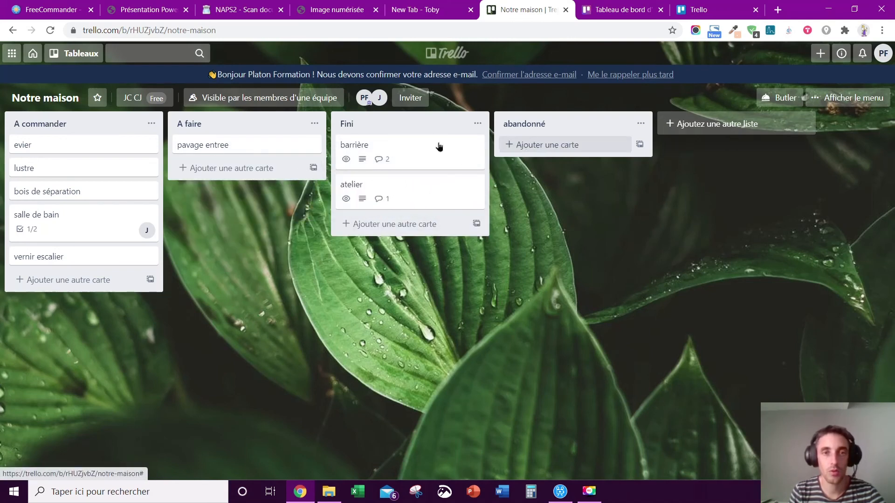
{"action": "left_click_drag", "start_coordinate": [380, 144], "coordinate": [242, 156]}
{"action": "left_click_drag", "start_coordinate": [376, 154], "coordinate": [238, 212]}
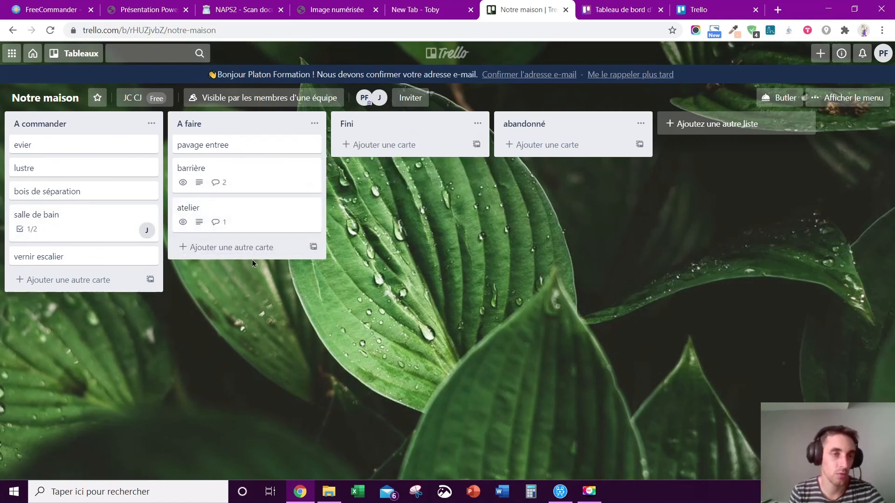